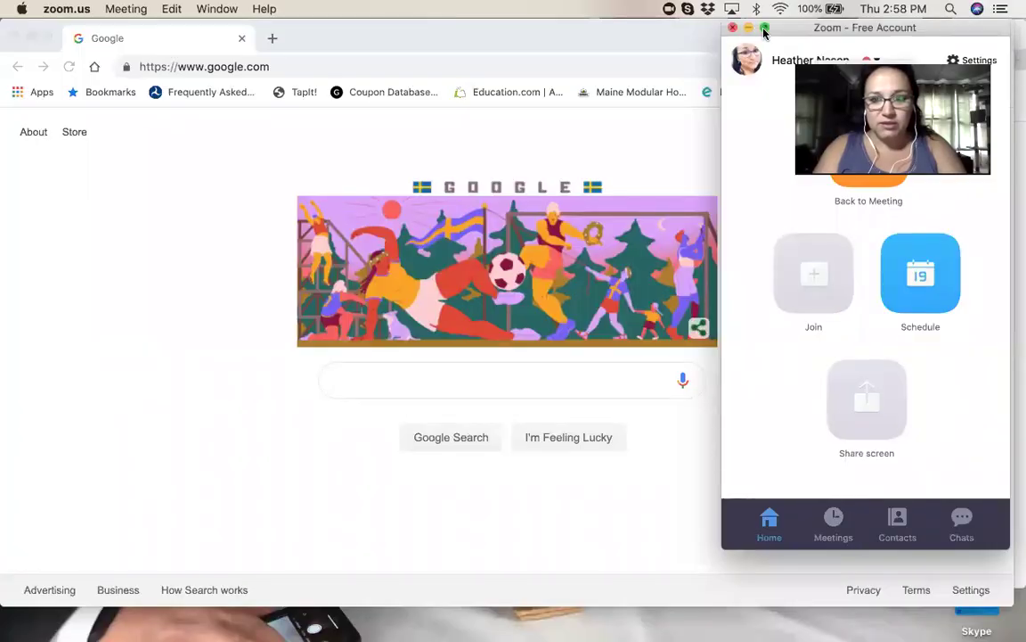
Minimize the Zoom window and bring Chrome's Google homepage forward for a search.
left_click(748, 29)
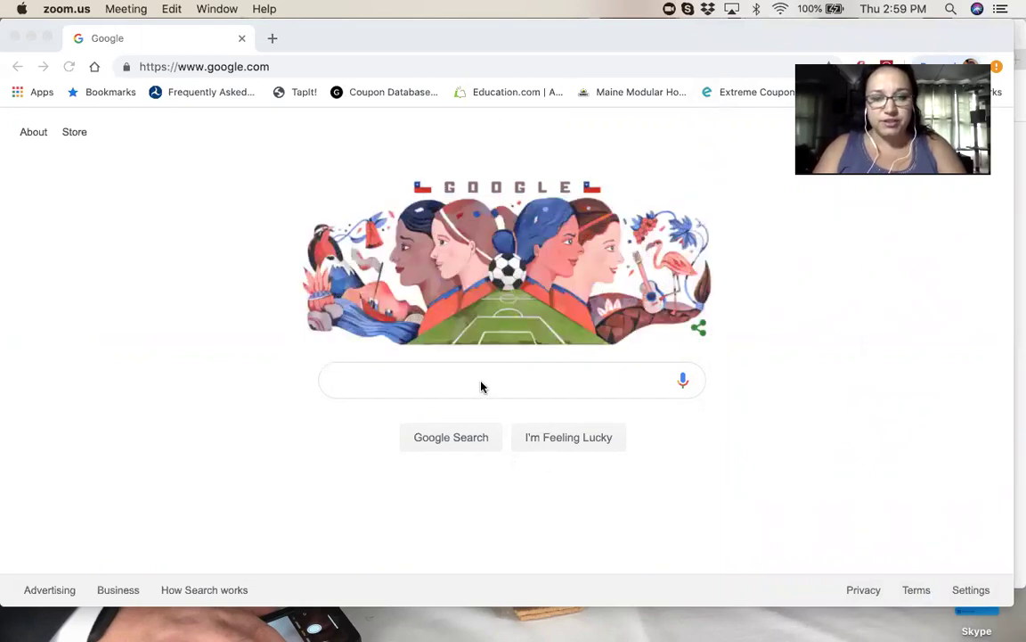
left_click(481, 386)
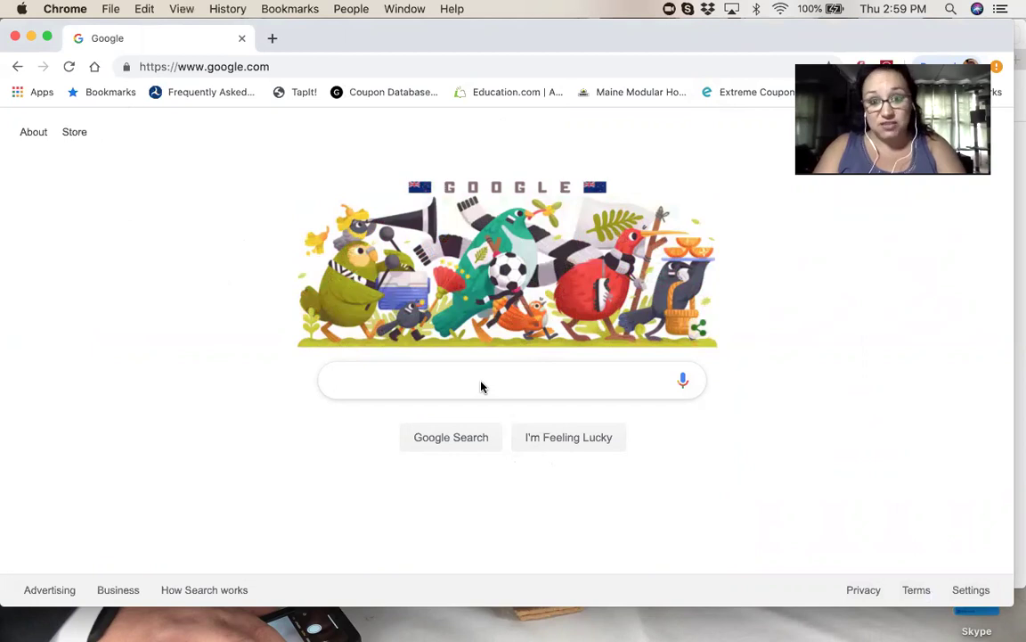
Search Google for 'auto text expander' using the search suggestion.
type("a")
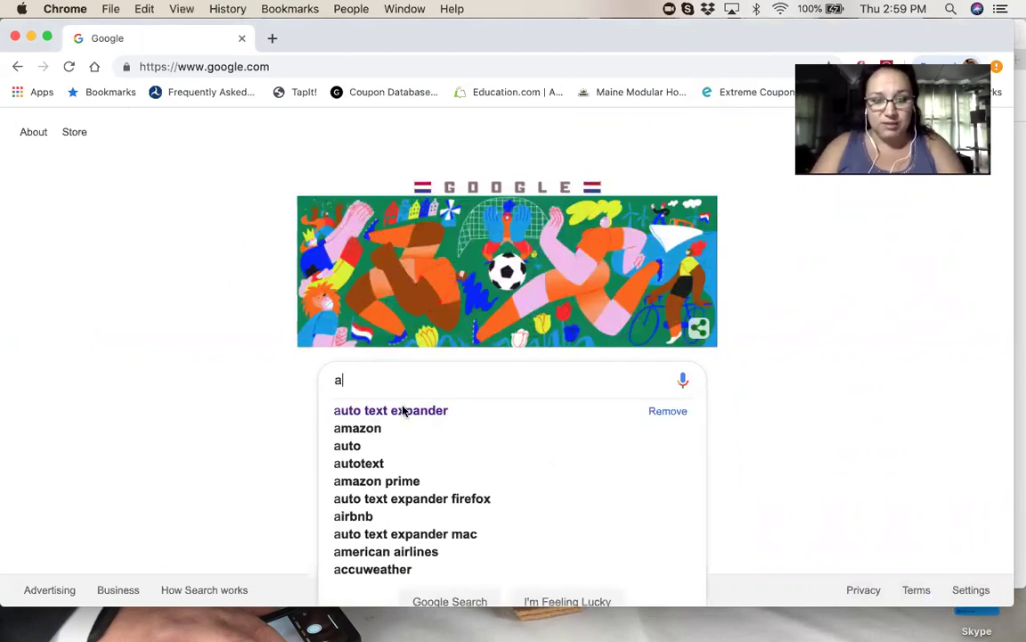
left_click(399, 416)
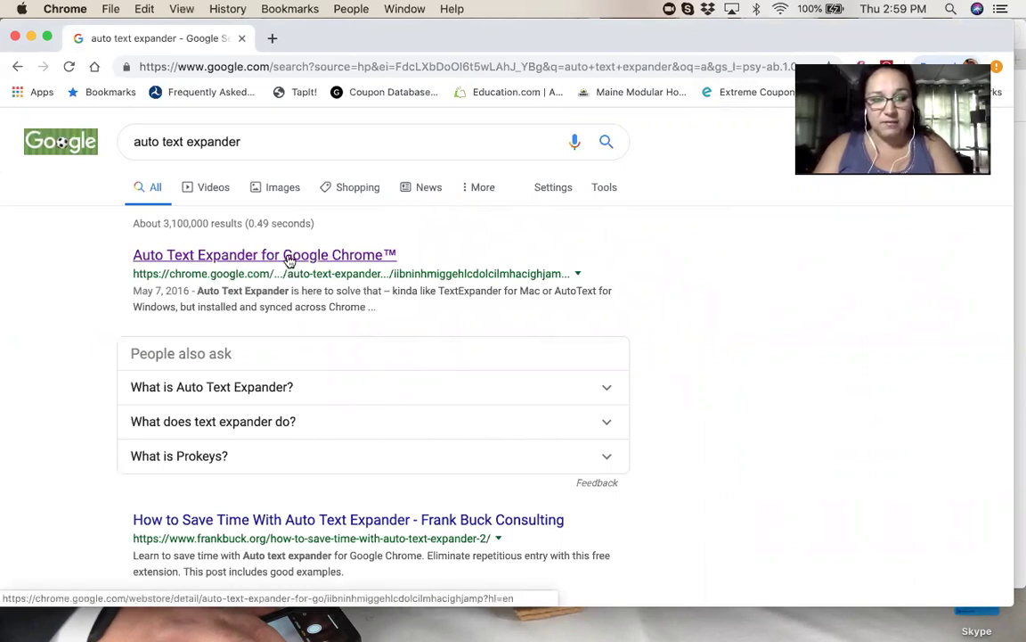
Install the Auto Text Expander for Google Chrome extension from its Web Store listing.
left_click(289, 259)
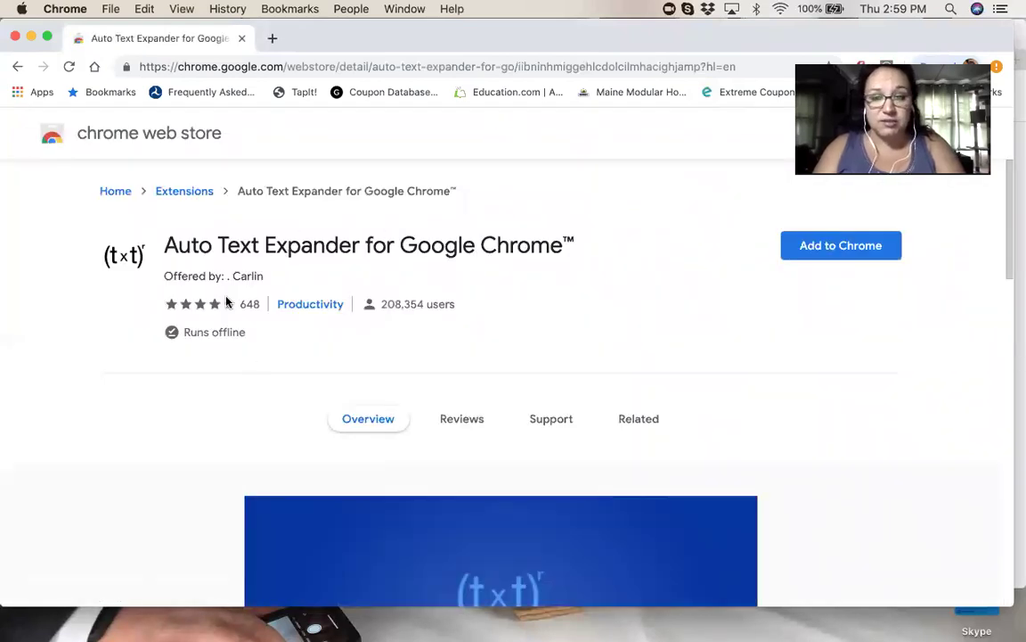
left_click(824, 258)
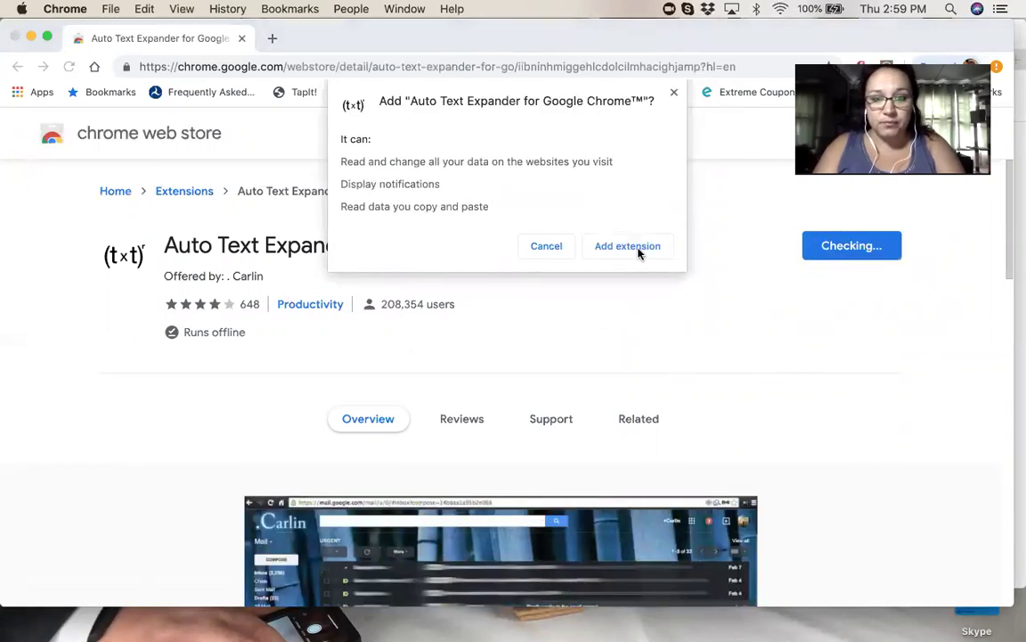
left_click(638, 253)
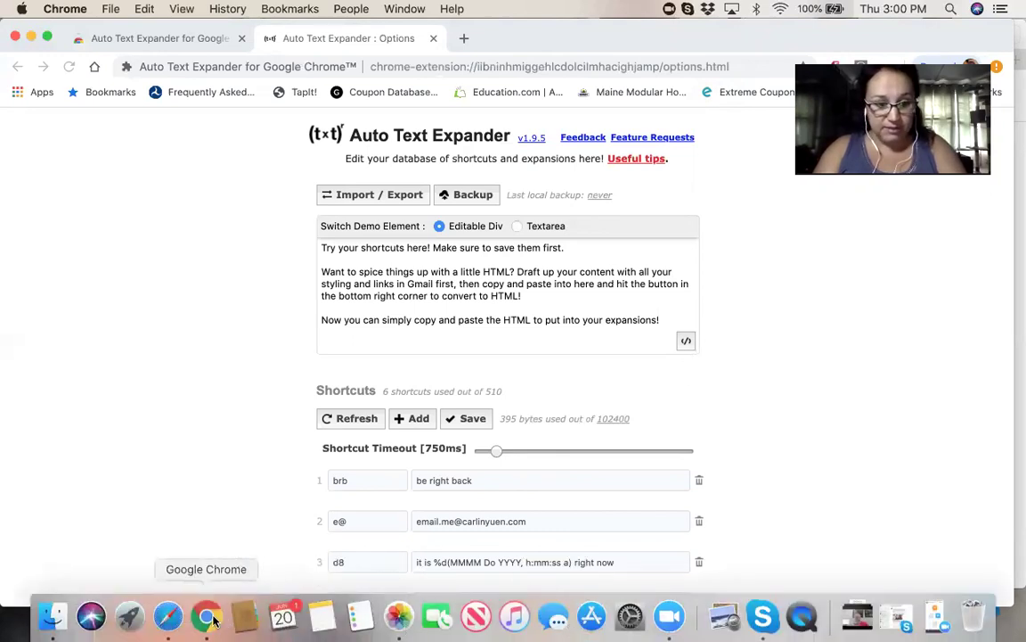
Copy the 'Hello, is this ?' marketing paragraph from V - Marketing and return to Chrome.
left_click(169, 617)
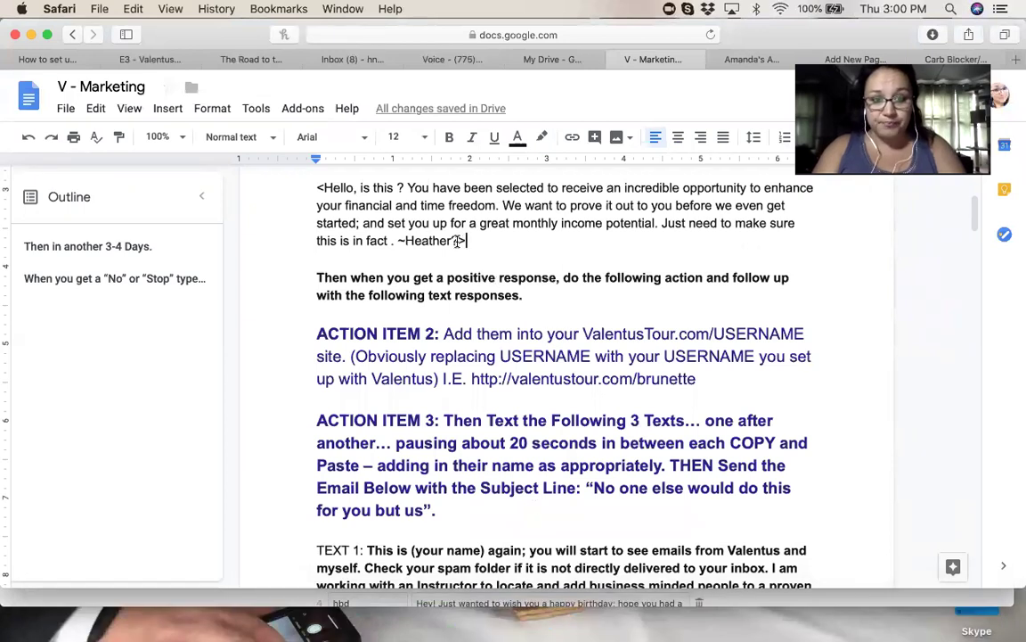
left_click_drag(457, 241, 327, 189)
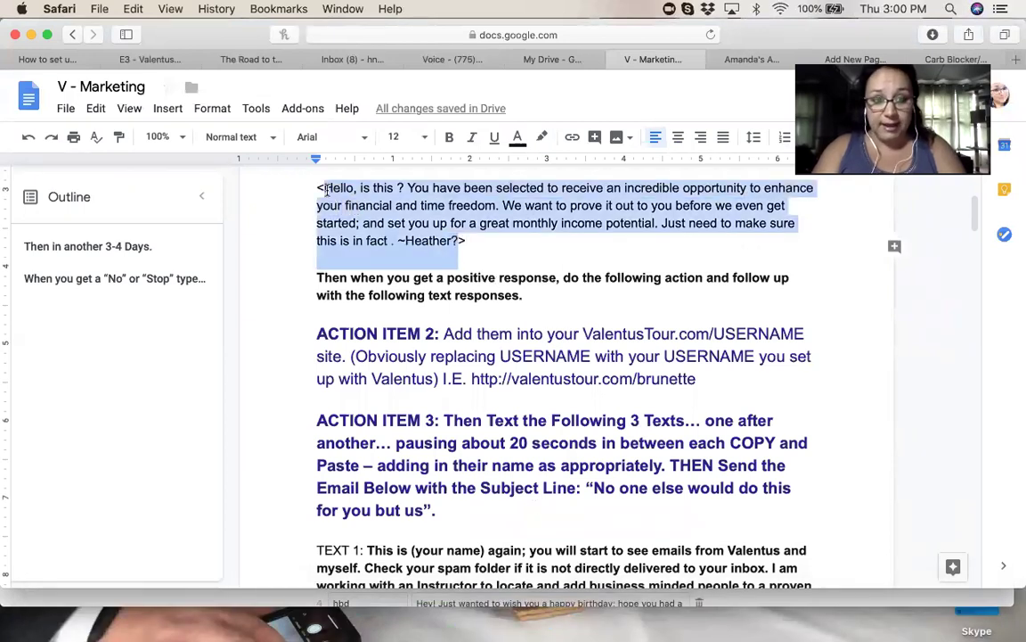
key("super+c")
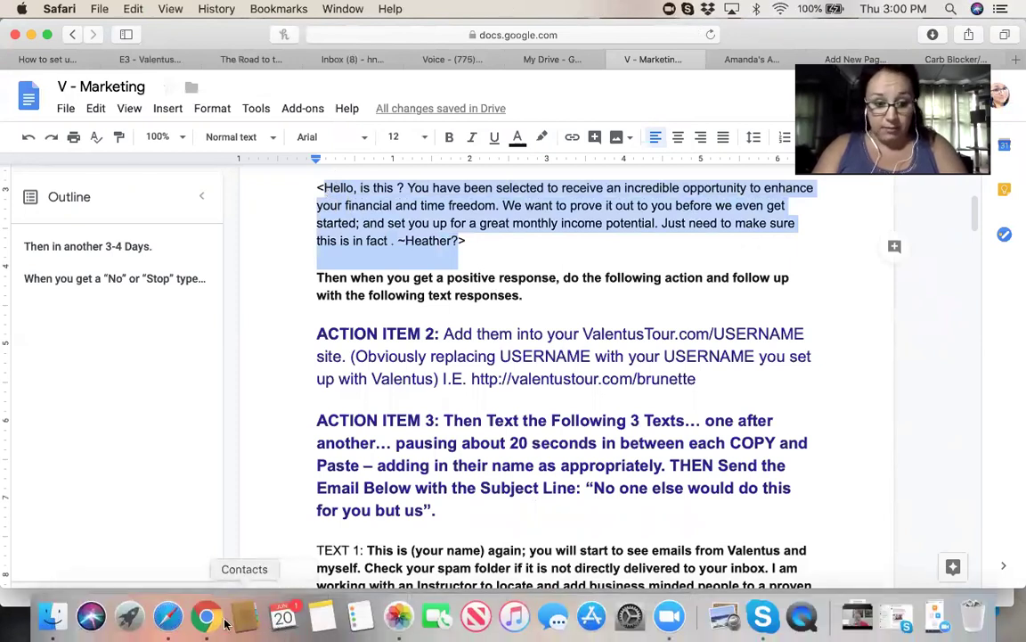
left_click(206, 617)
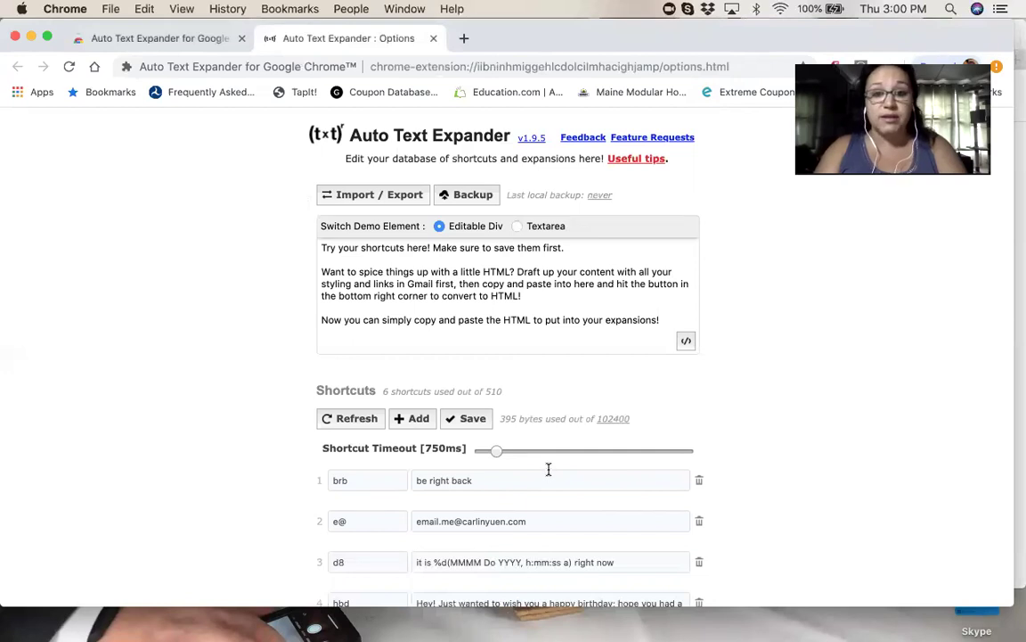
scroll(703, 450, "down", 2)
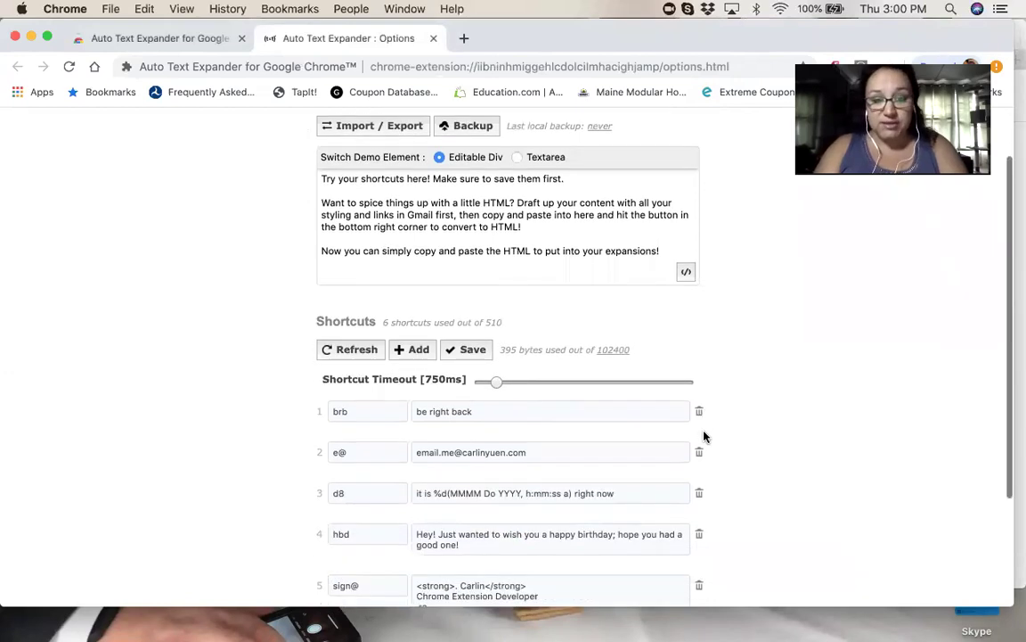
scroll(703, 435, "down", 1)
scroll(703, 433, "down", 1)
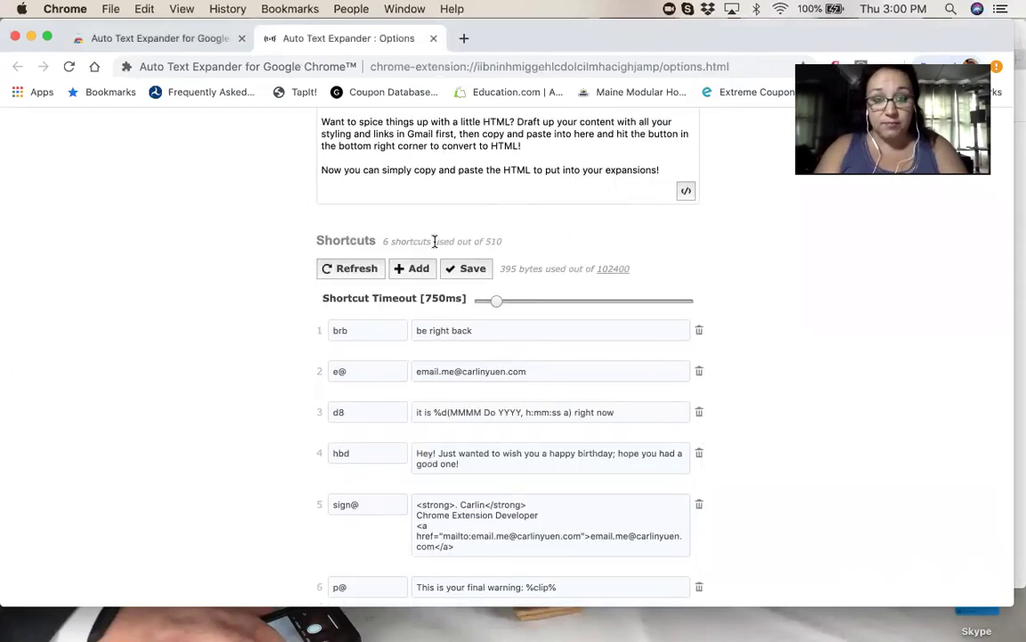
left_click_drag(500, 240, 382, 243)
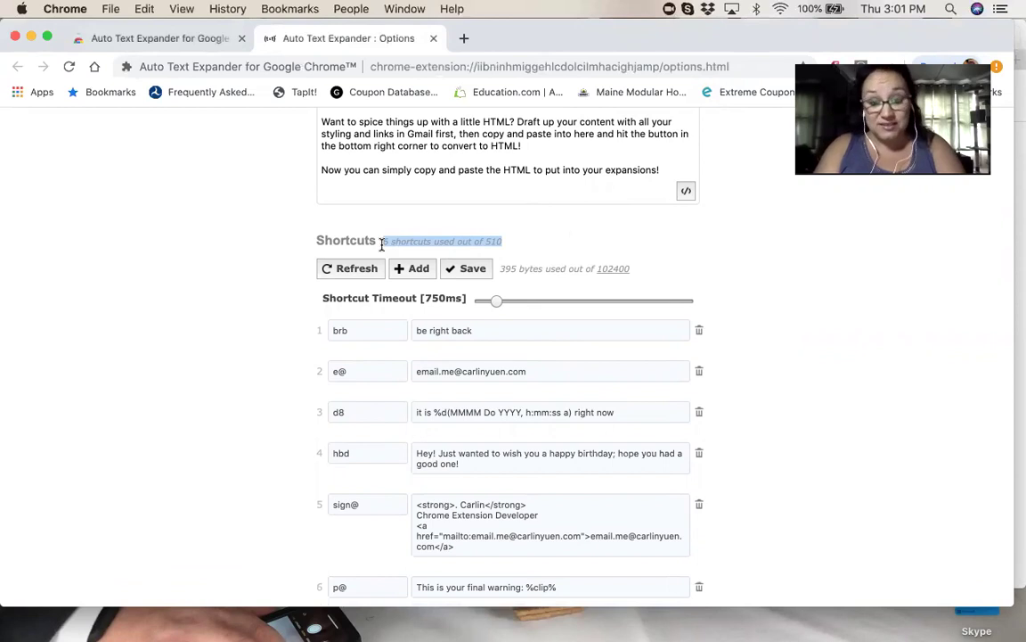
left_click(454, 226)
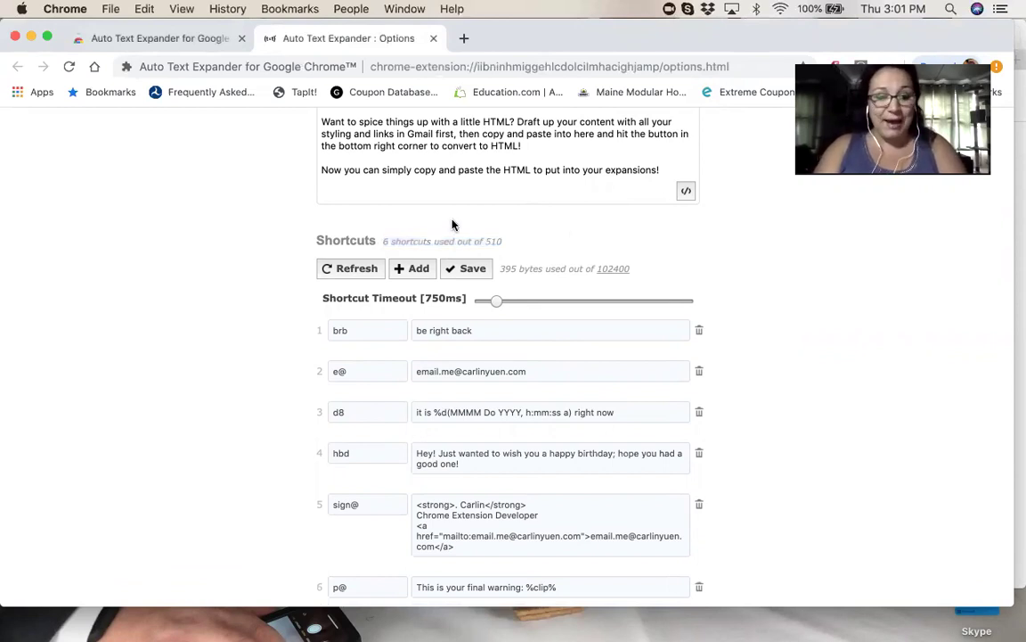
Rename the brb shortcut to 'text1'.
double_click(365, 330)
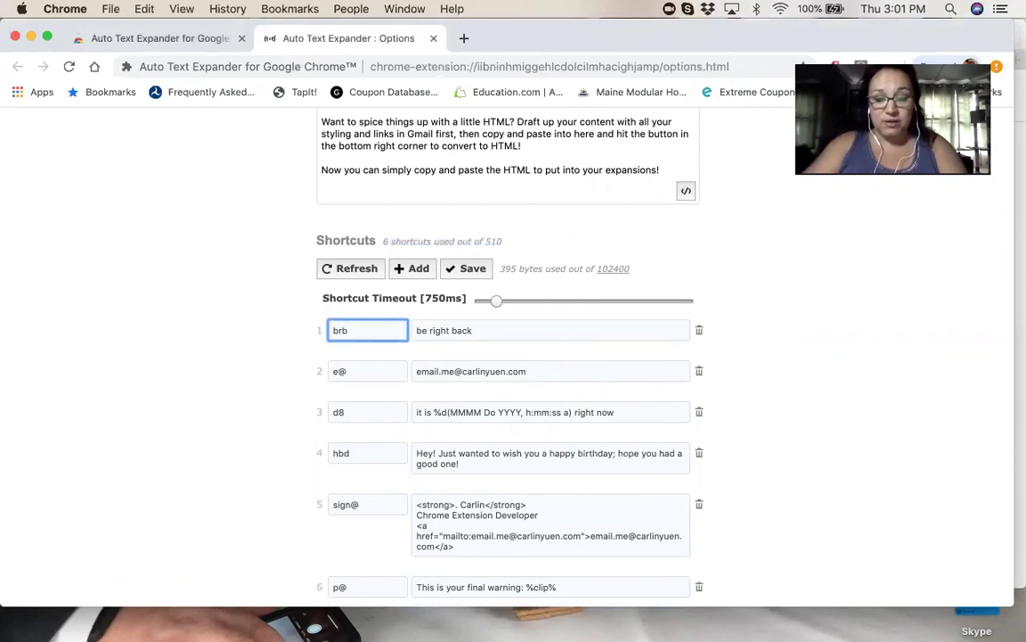
key("BackSpace")
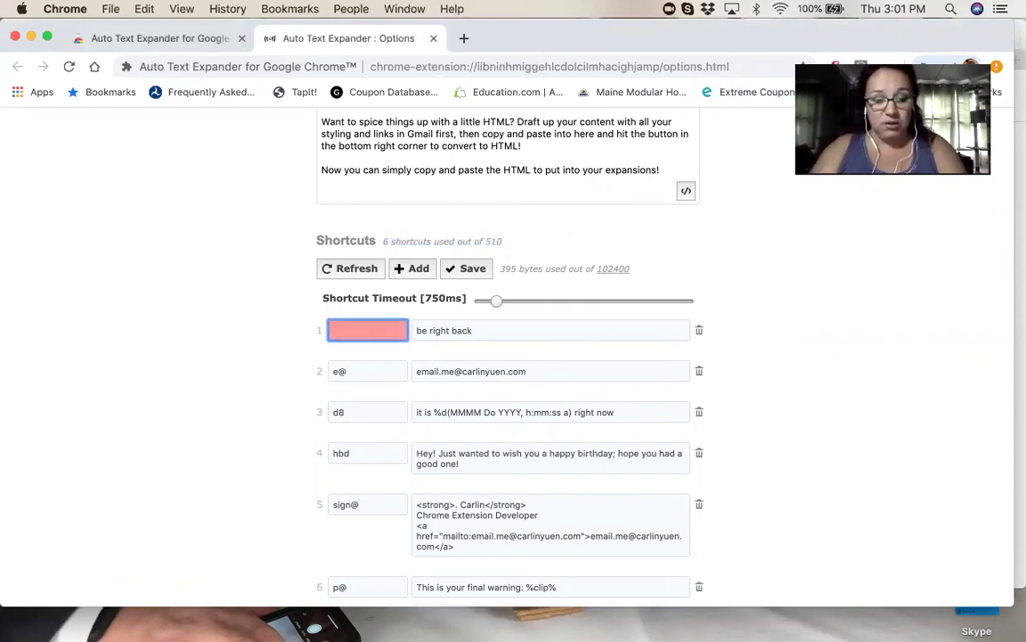
type("text1")
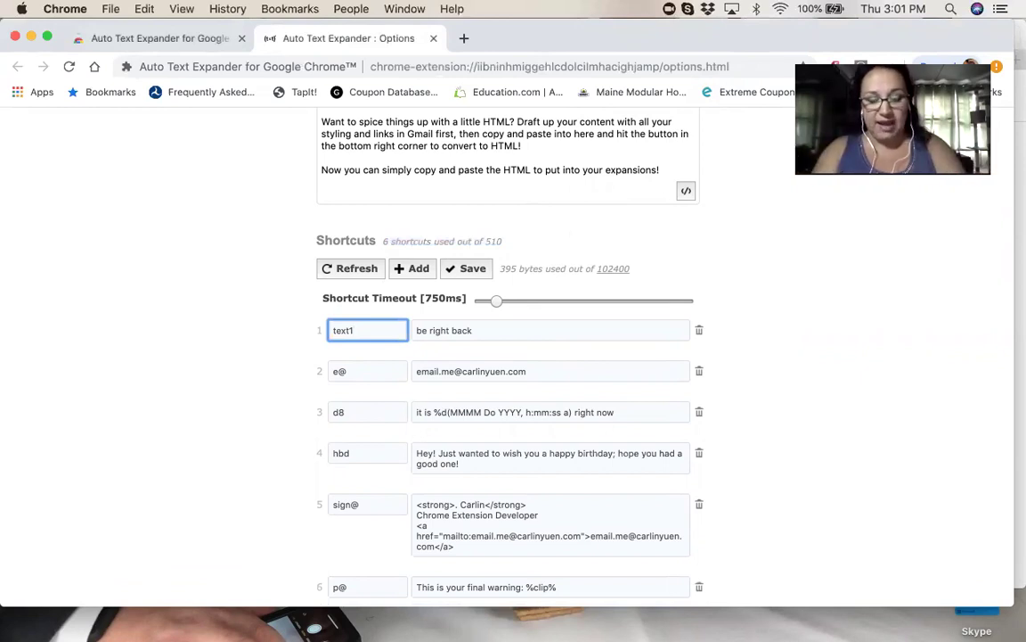
Replace text1's 'be right back' expansion with the pasted marketing paragraph.
left_click(497, 329)
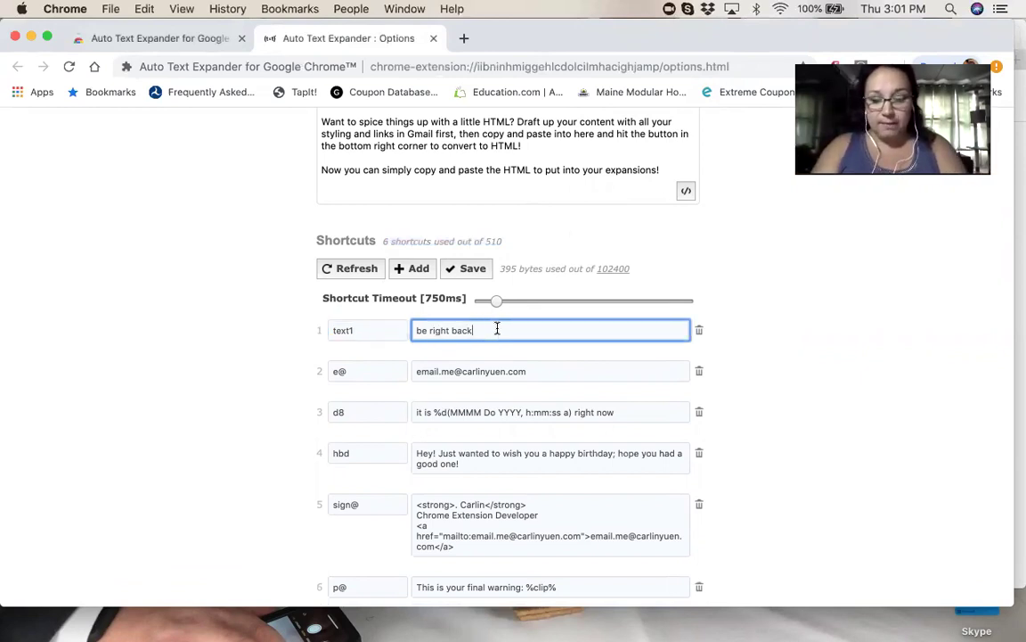
key("BackSpace")
key("BackSpace")
key("BackSpace")
key("BackSpace")
key("BackSpace")
key("BackSpace")
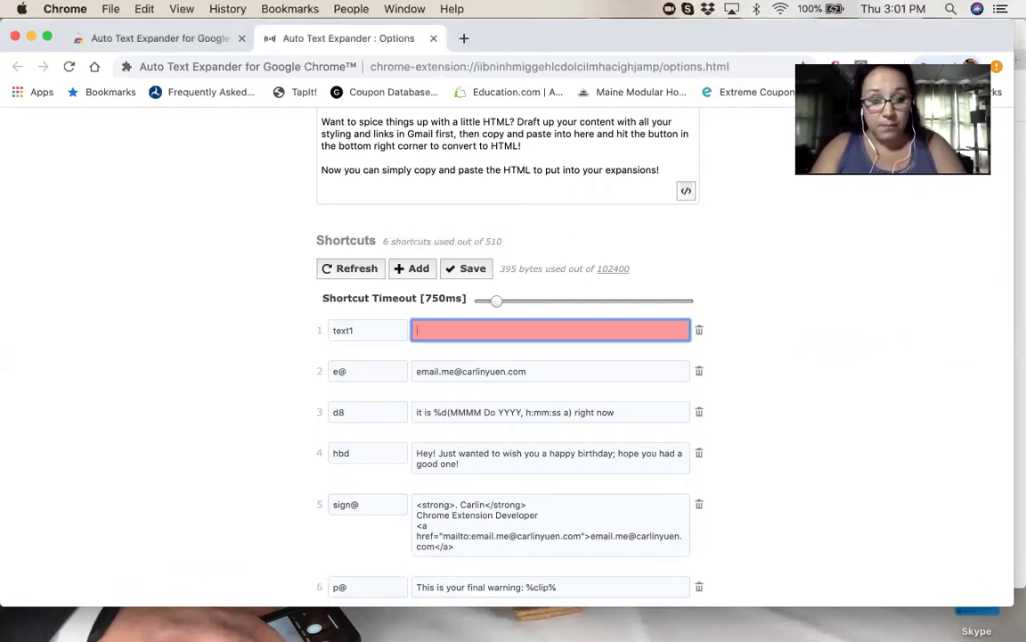
key("super+v")
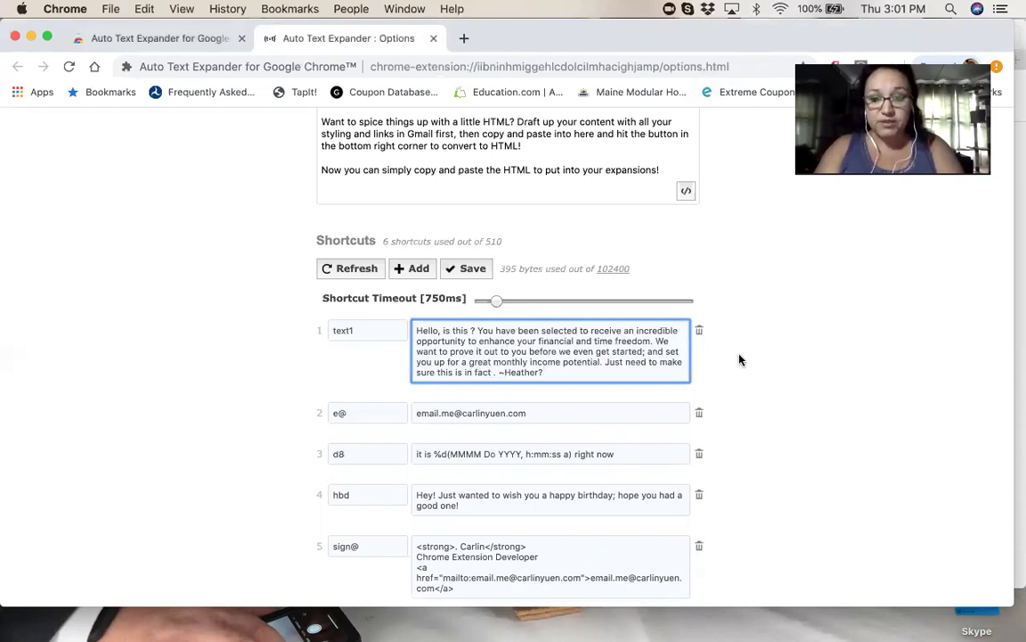
left_click(705, 332)
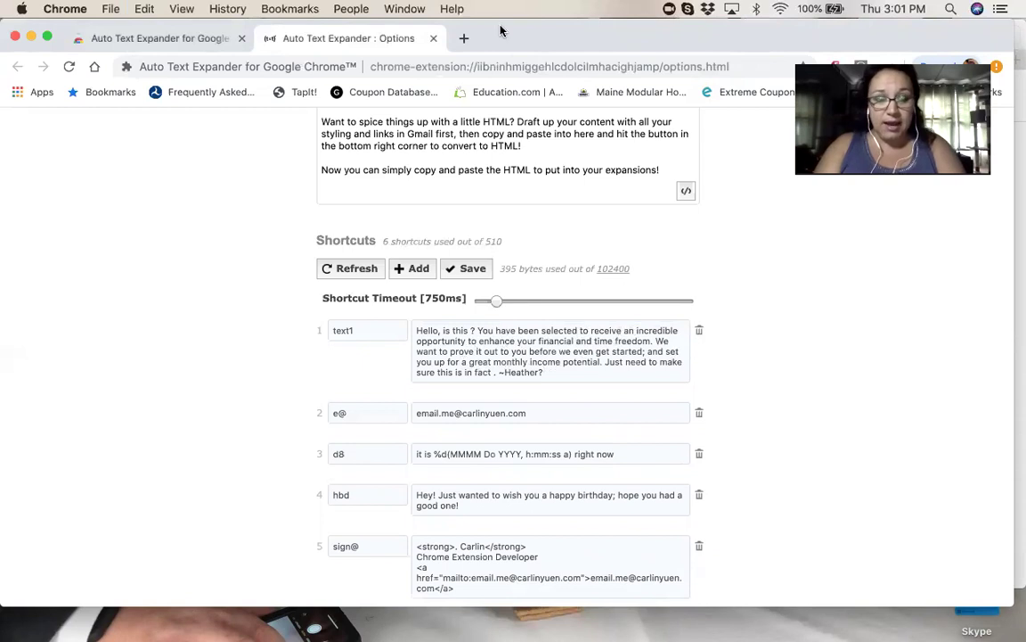
mouse_move(472, 634)
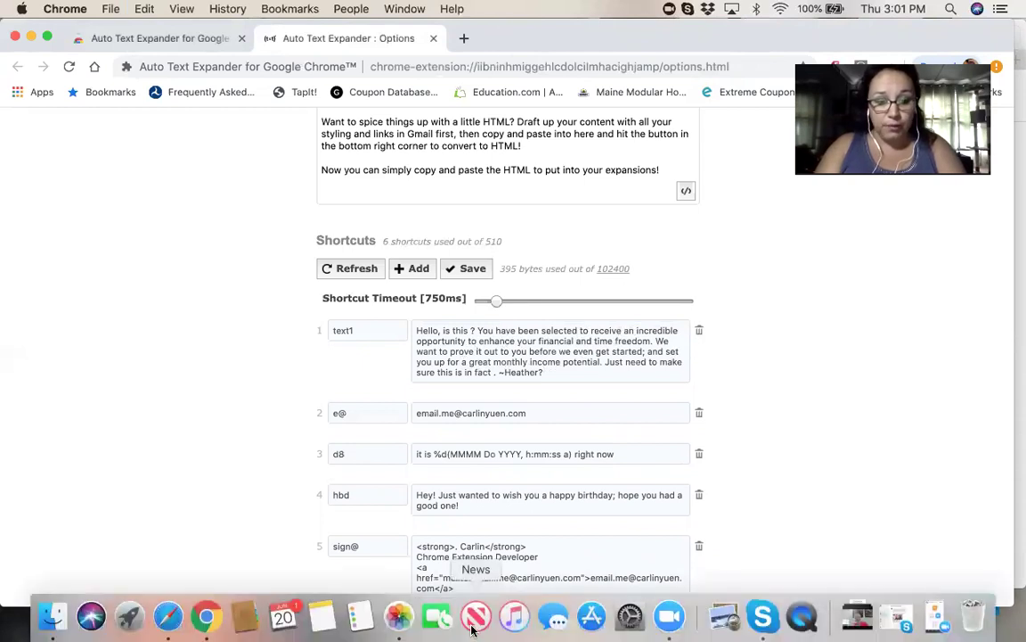
Create a new note in Notes and expand 'text1' into the marketing message.
left_click(321, 615)
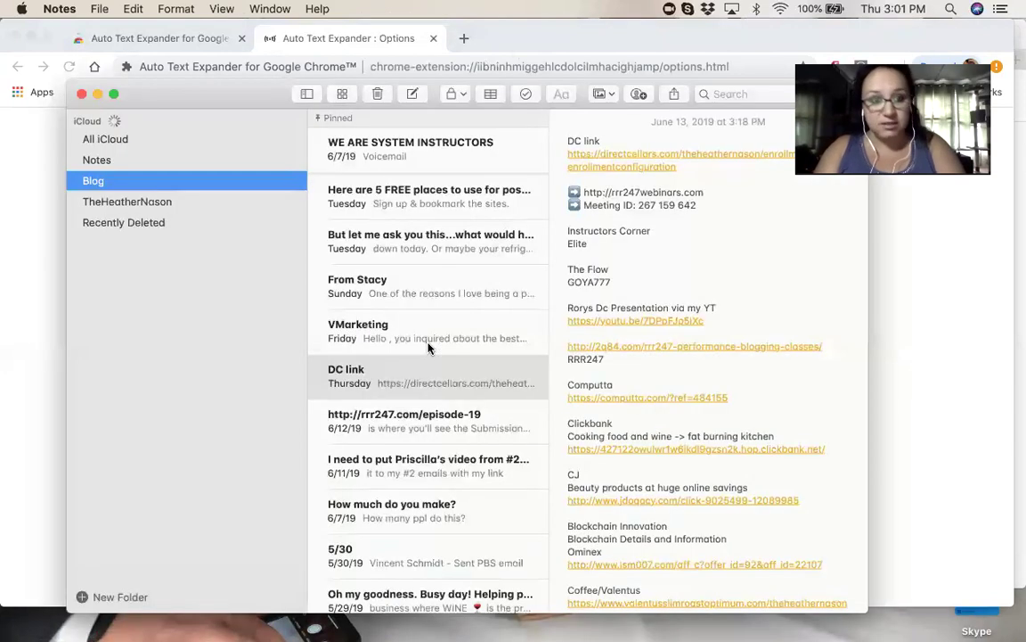
left_click(413, 94)
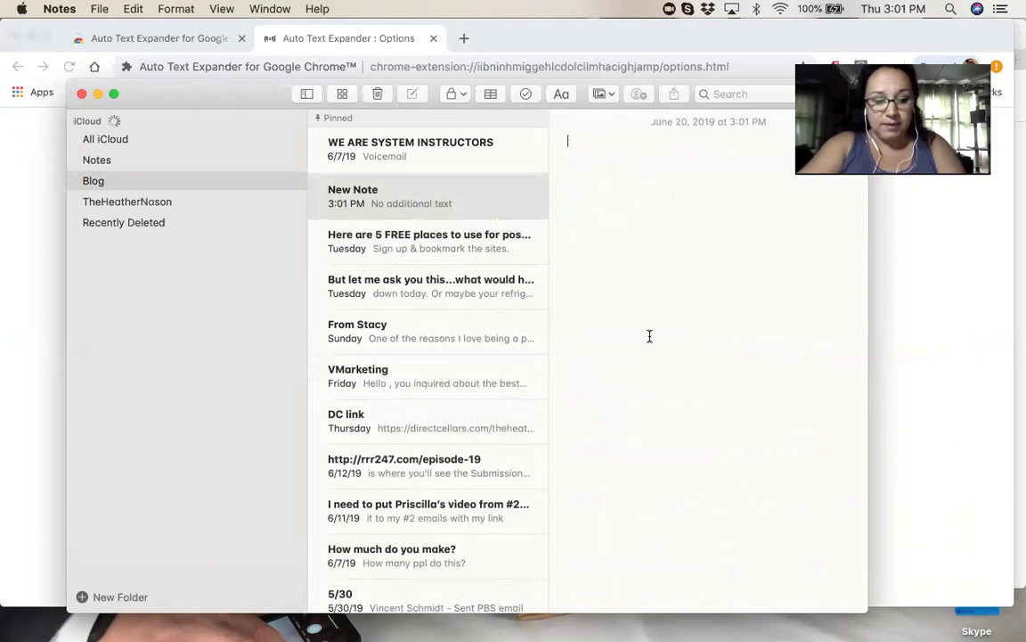
type("text1")
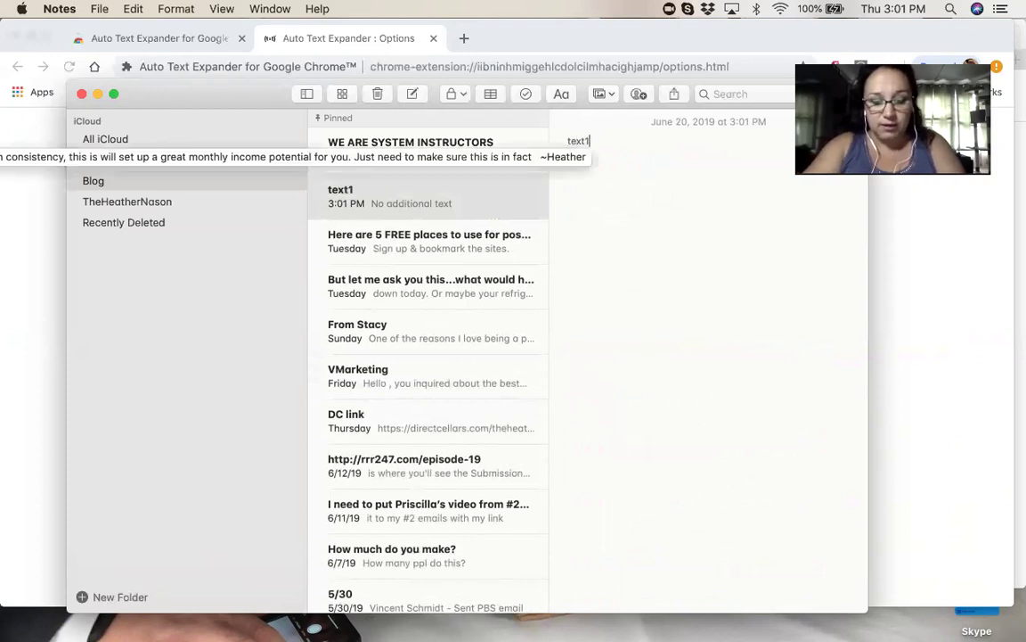
key("space")
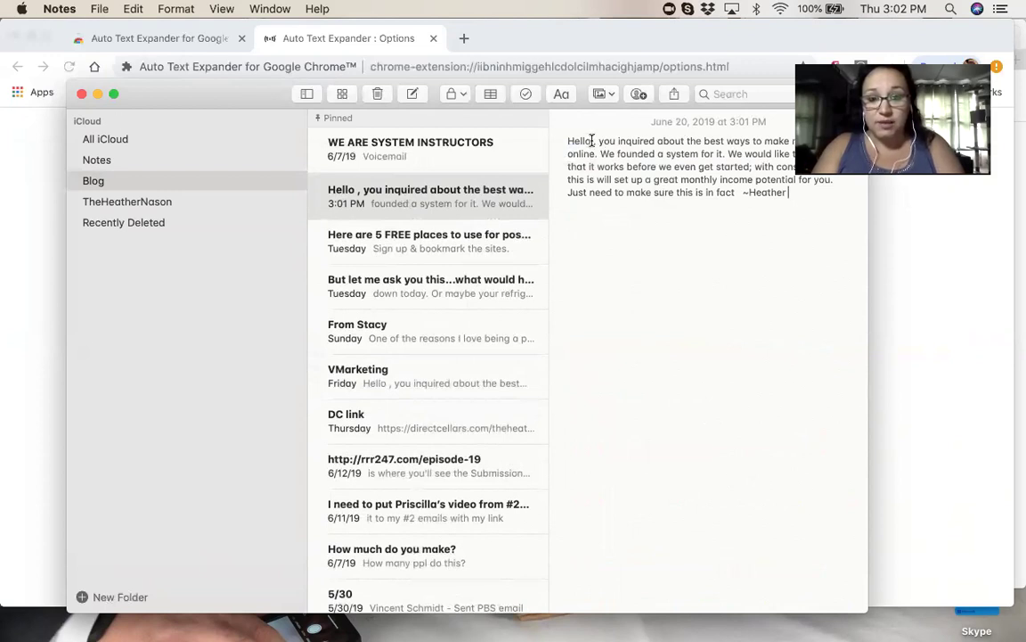
Personalize the message with the recipient's first and full name, then minimize Notes.
left_click(591, 140)
type("J")
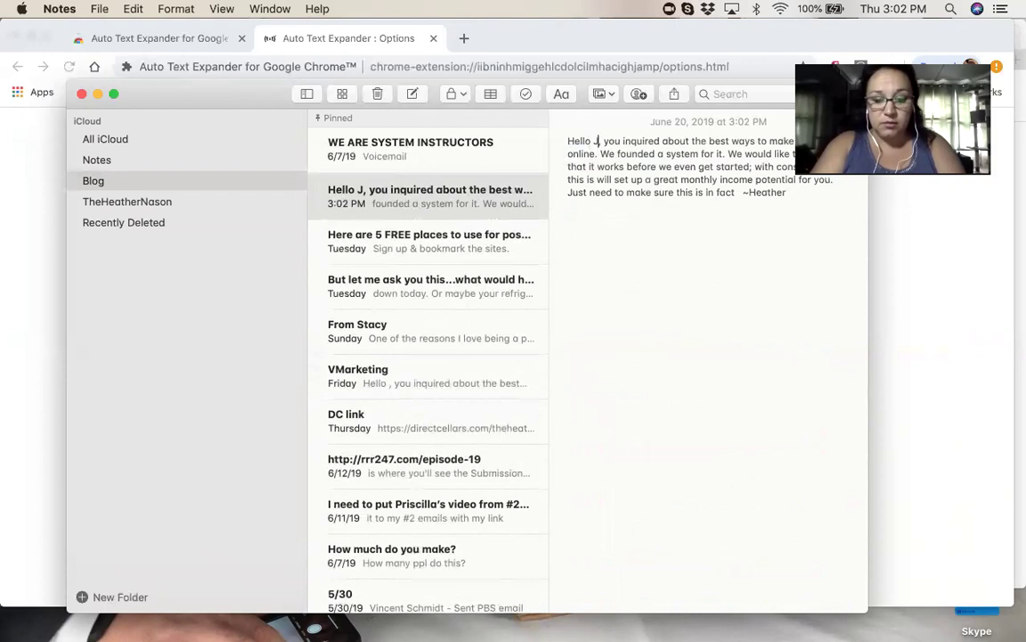
type("oe")
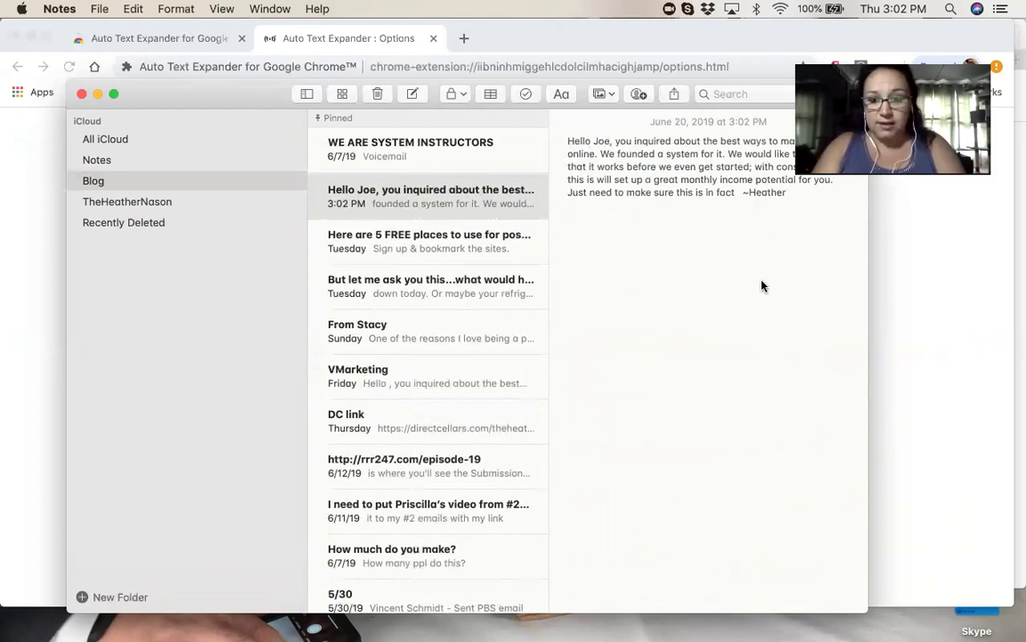
left_click(737, 192)
type("Joe")
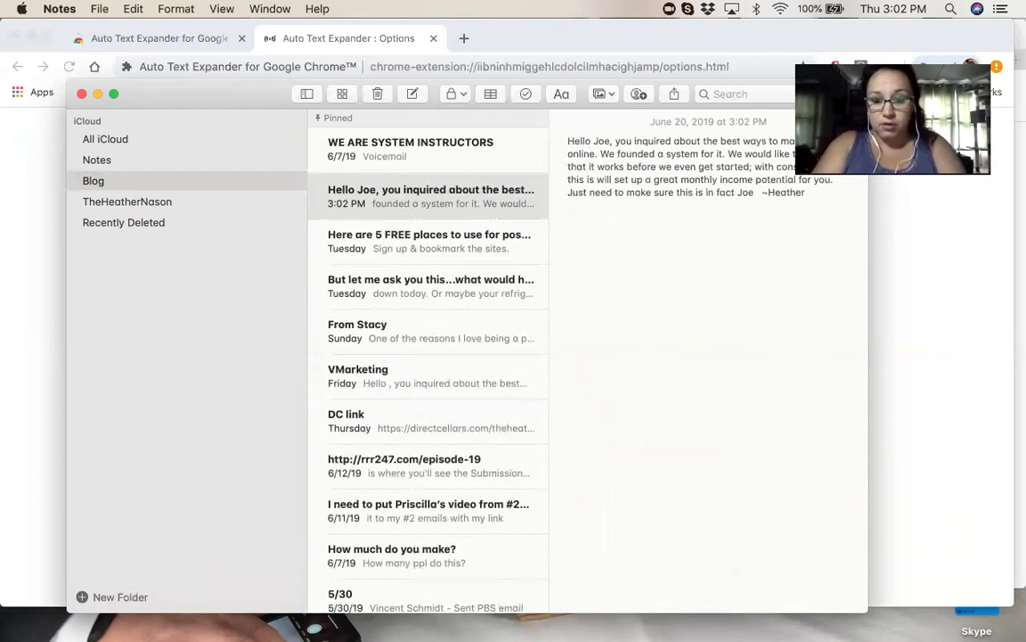
type(" Smi ")
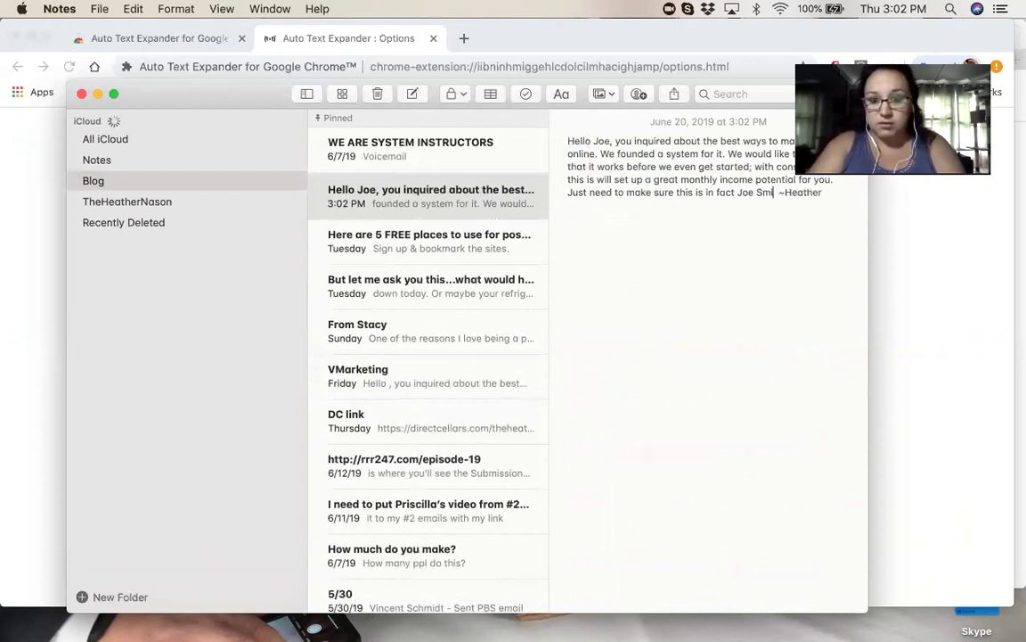
type("th")
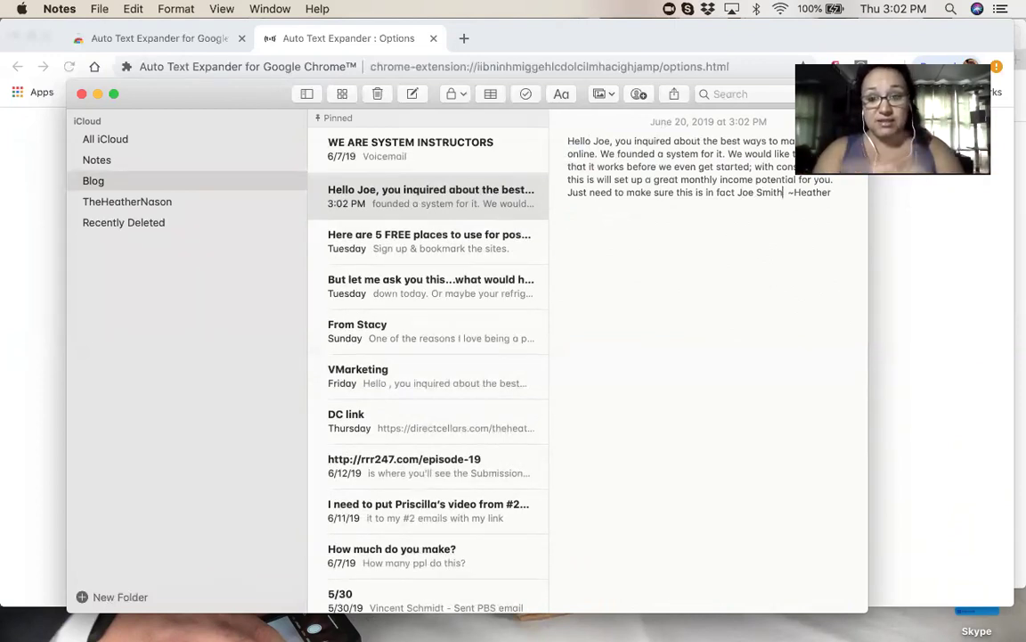
left_click(97, 95)
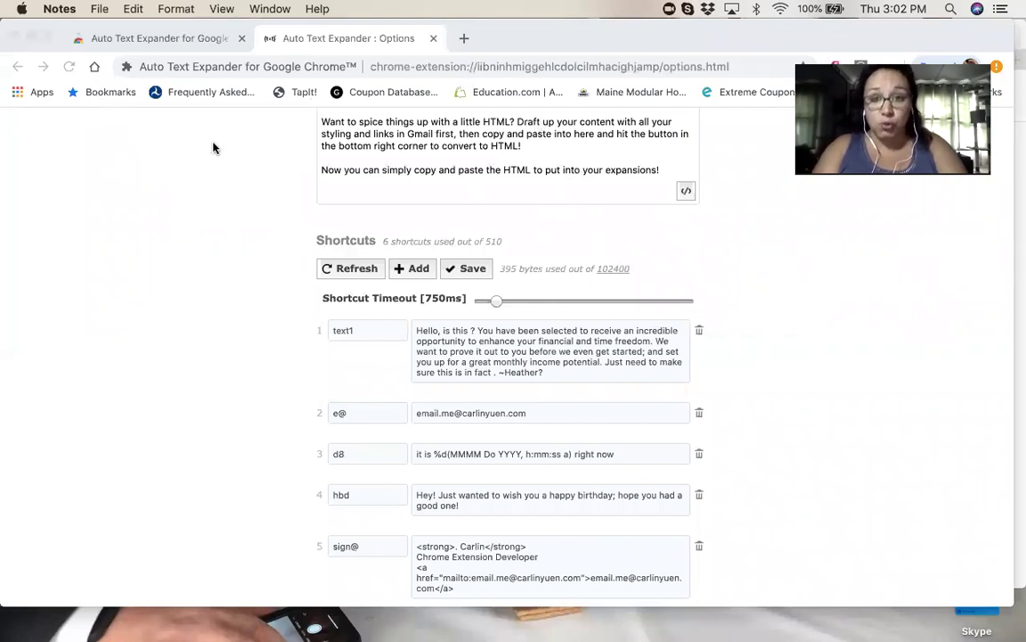
left_click(178, 41)
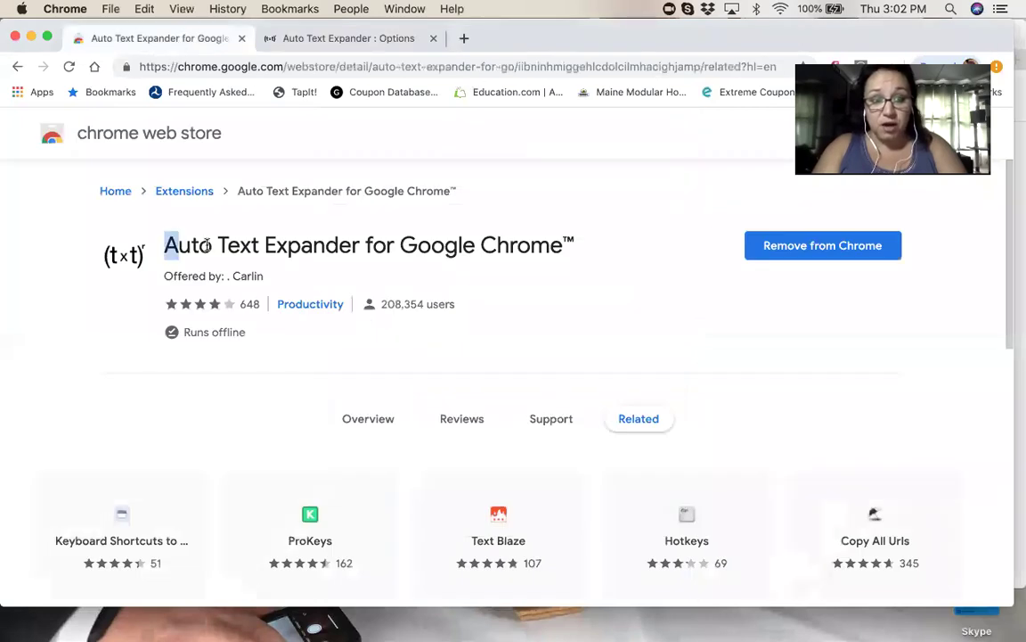
mouse_move(207, 246)
left_mouse_down()
mouse_move(361, 248)
mouse_move(364, 230)
left_mouse_up()
left_click(327, 32)
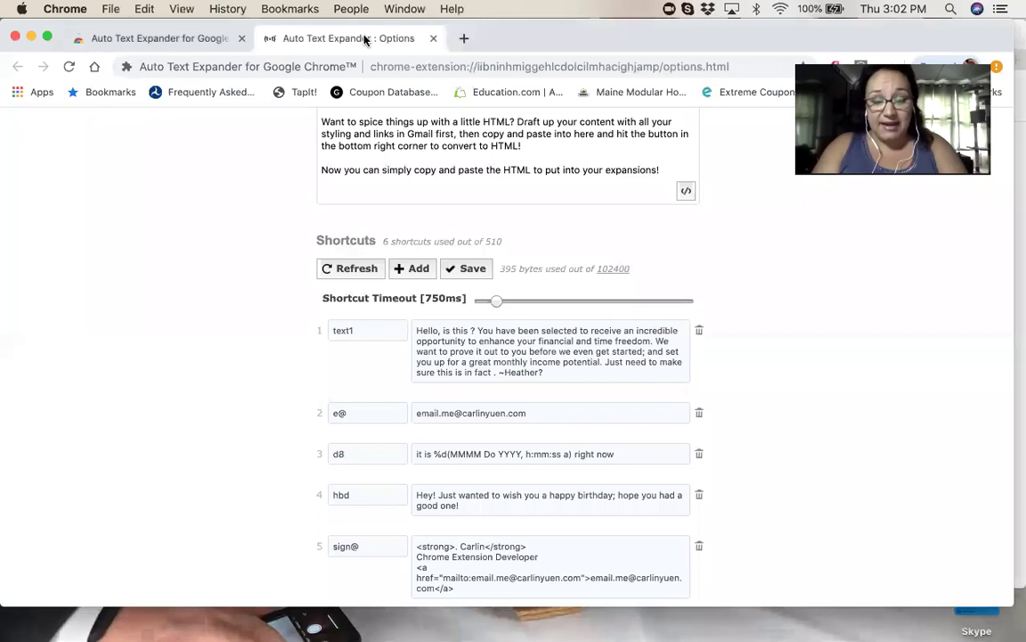
left_click(198, 41)
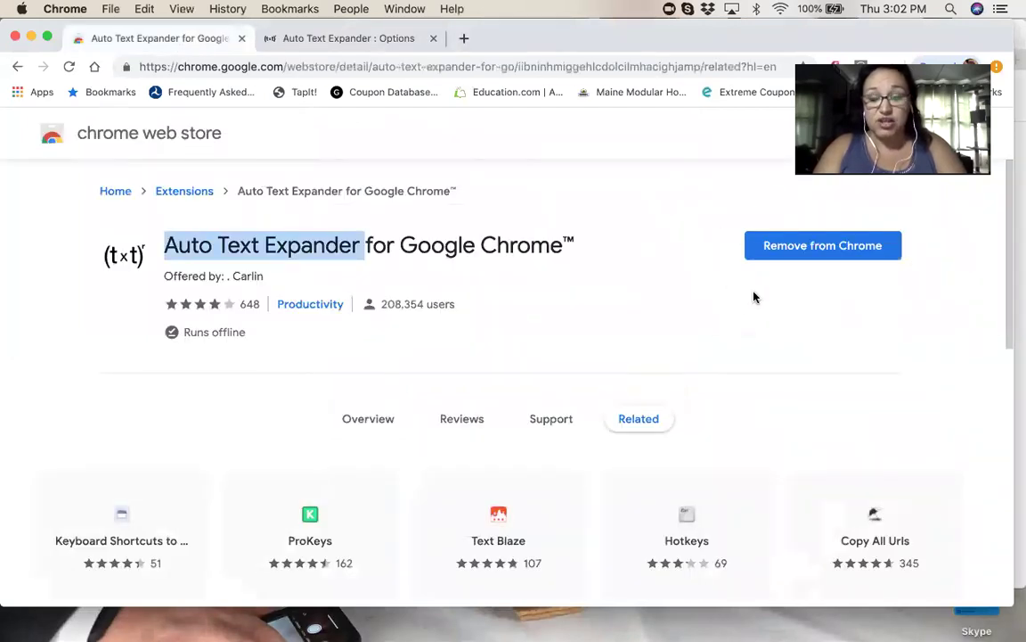
left_click(403, 40)
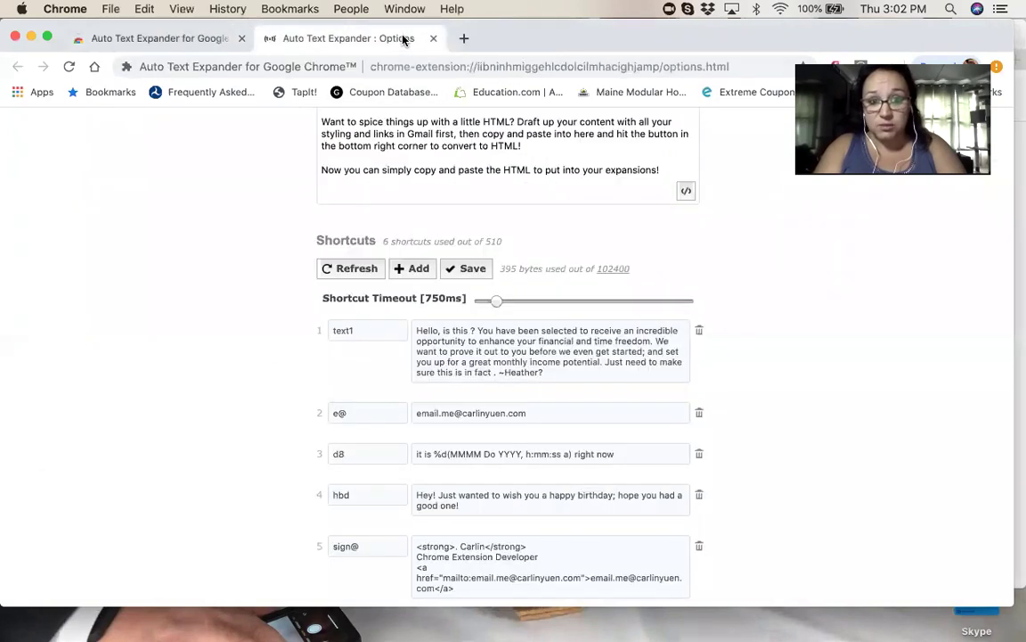